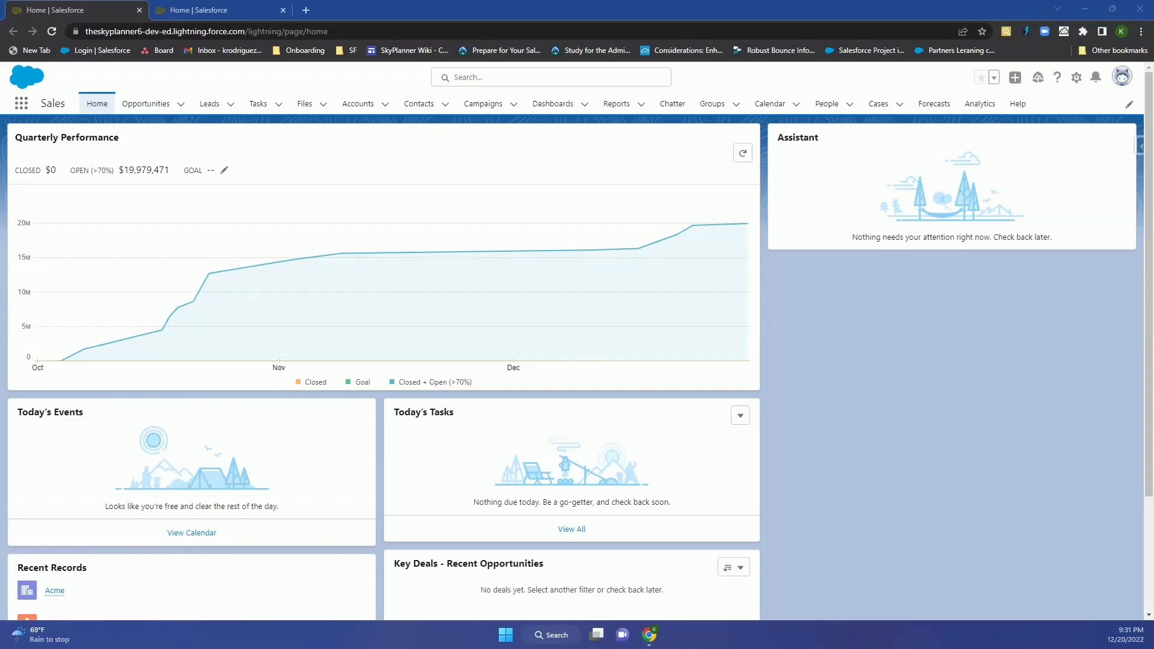
# - Find the Picklist Value Sets page in Setup and start a new global value set
pyautogui.click(218, 10)
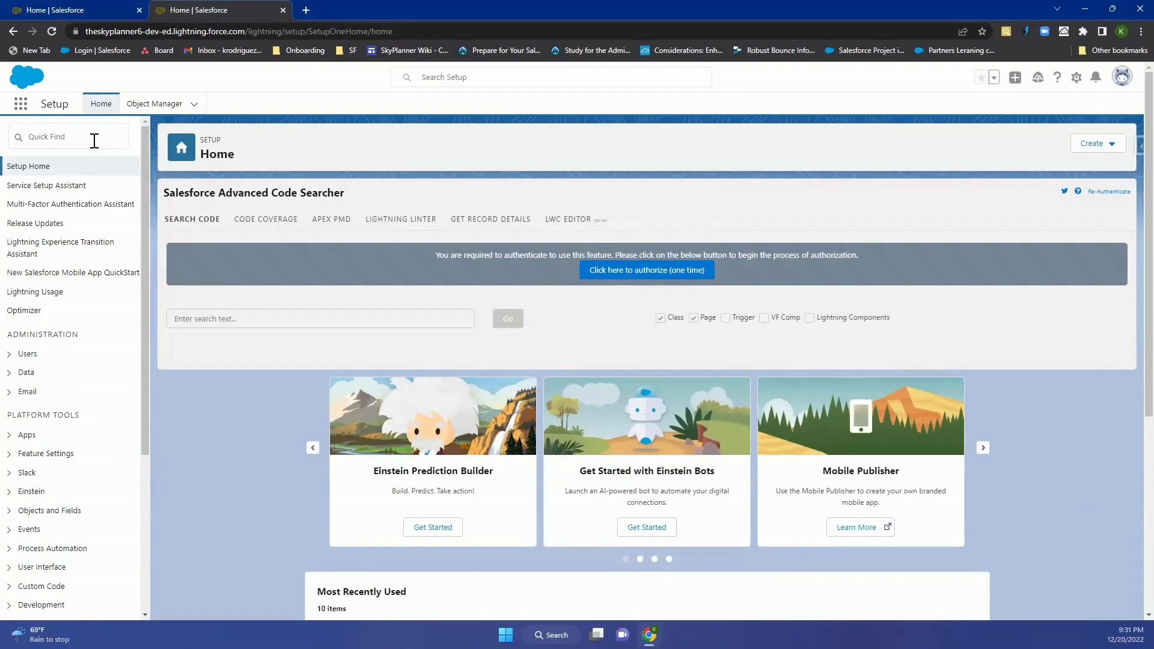
pyautogui.click(95, 141)
pyautogui.write('picklist')
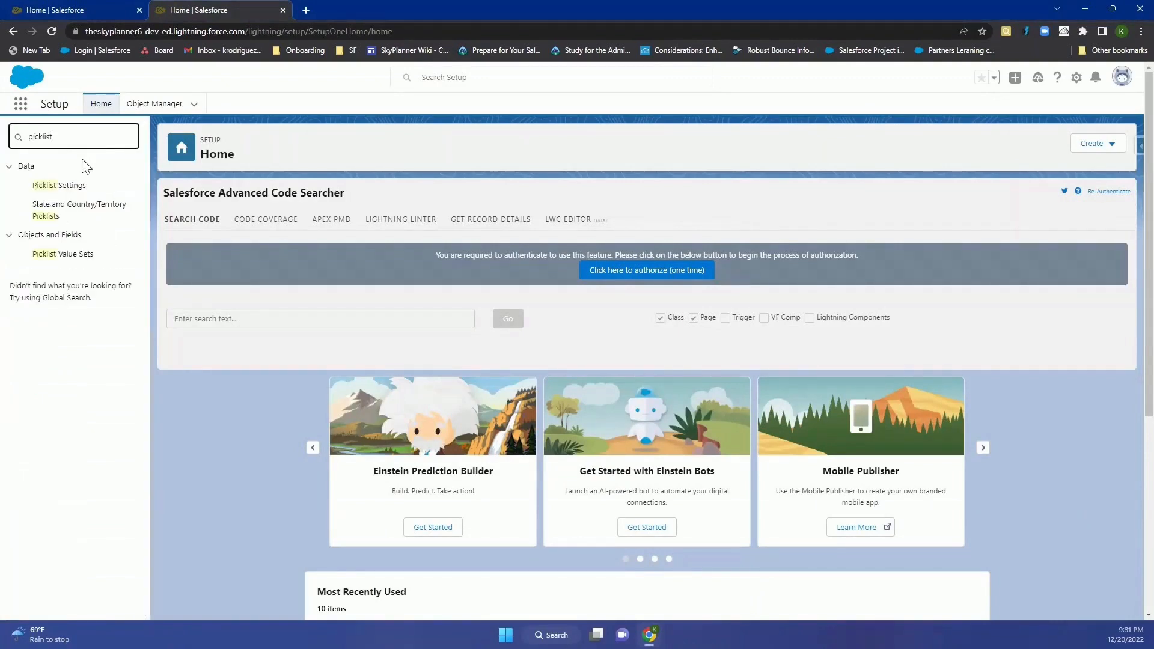
pyautogui.click(76, 254)
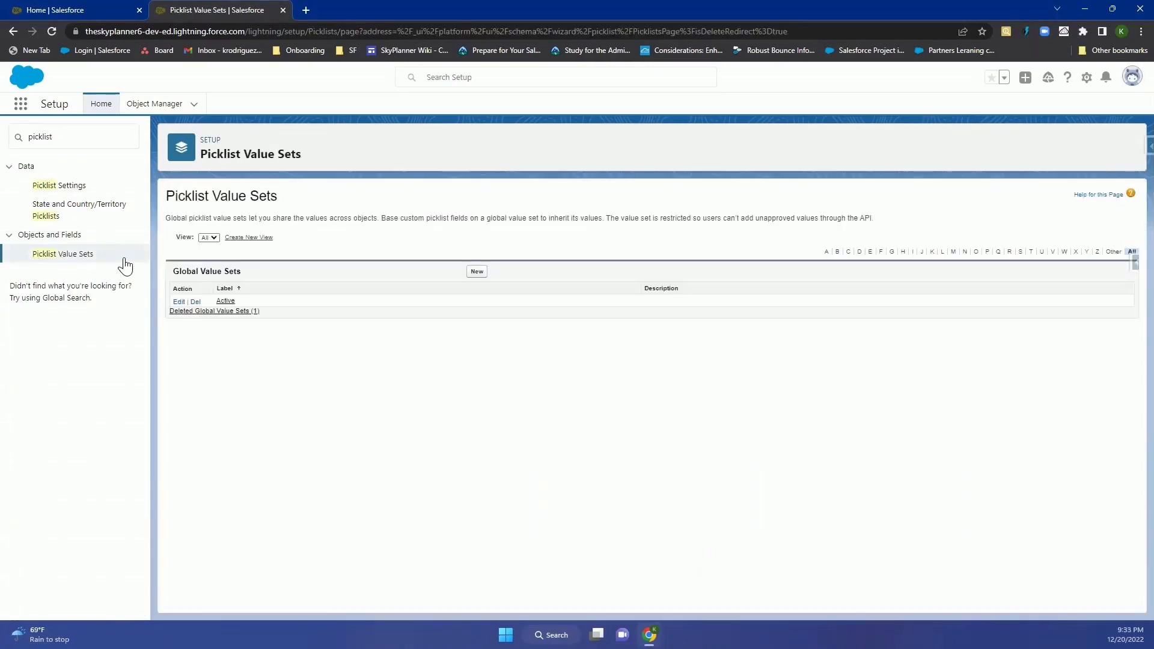
pyautogui.click(476, 273)
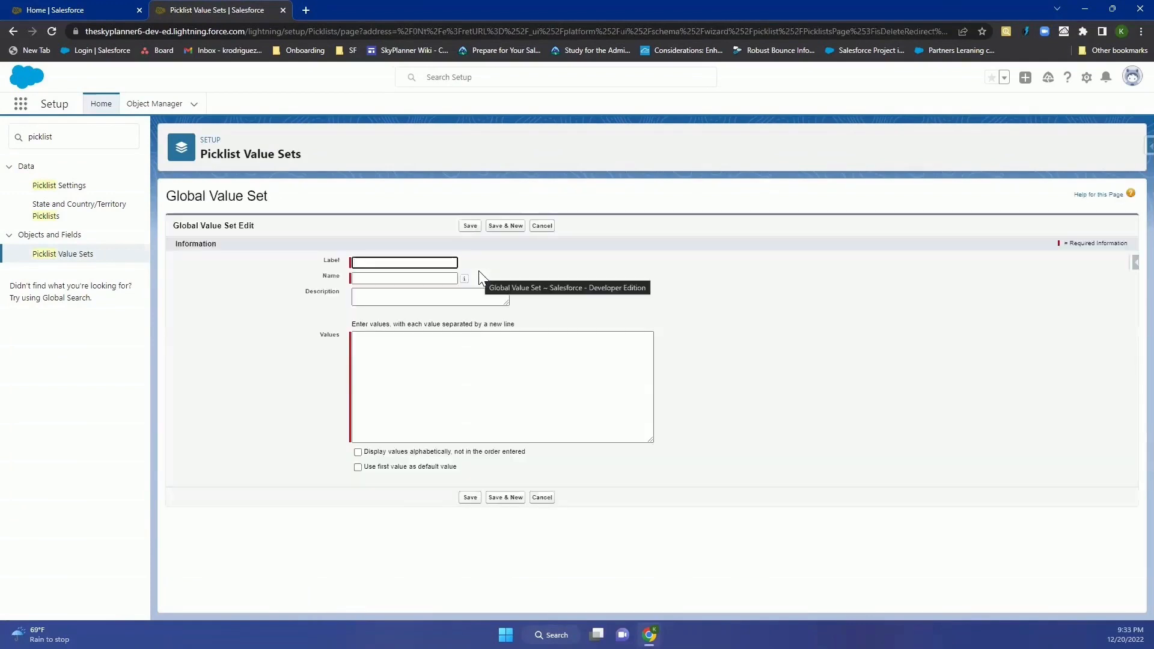
# - Label the value set Language and enter Mandarin, English, Spanish, Arabic, French, Persian, German, Russian, Portuguese, Italian, Turkish, Urdu, Korean, Hindi and Japanese as values
pyautogui.write('Language')
pyautogui.click(409, 281)
pyautogui.click(378, 366)
pyautogui.hotkey('ctrl', 'v')
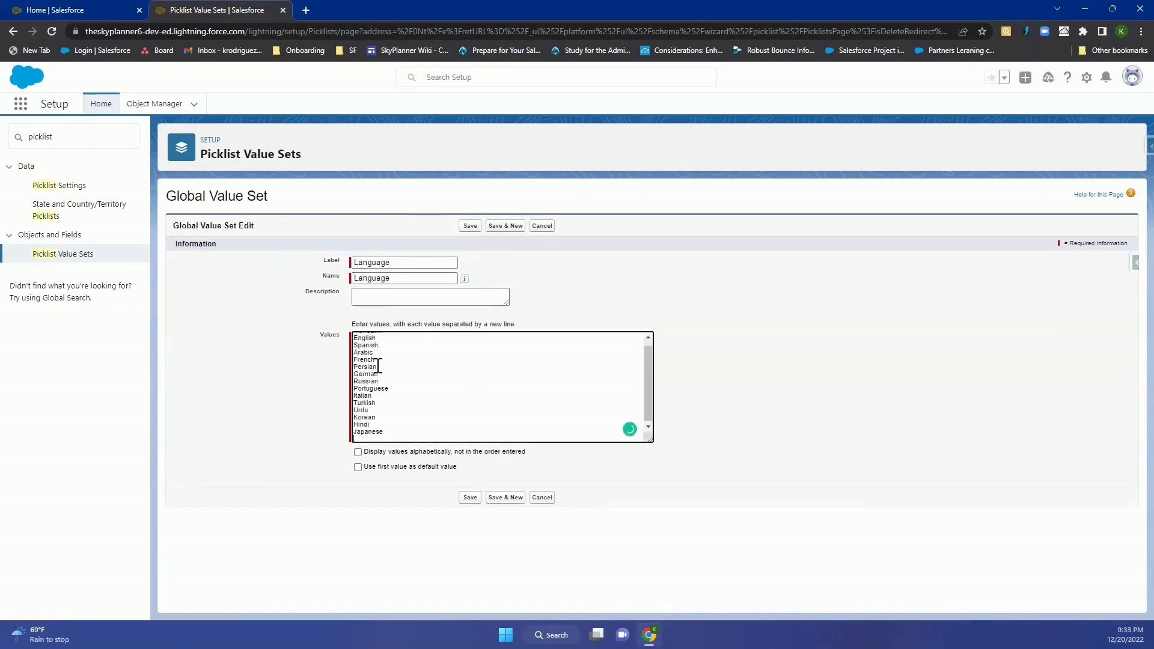
pyautogui.scroll(1, 402, 365)
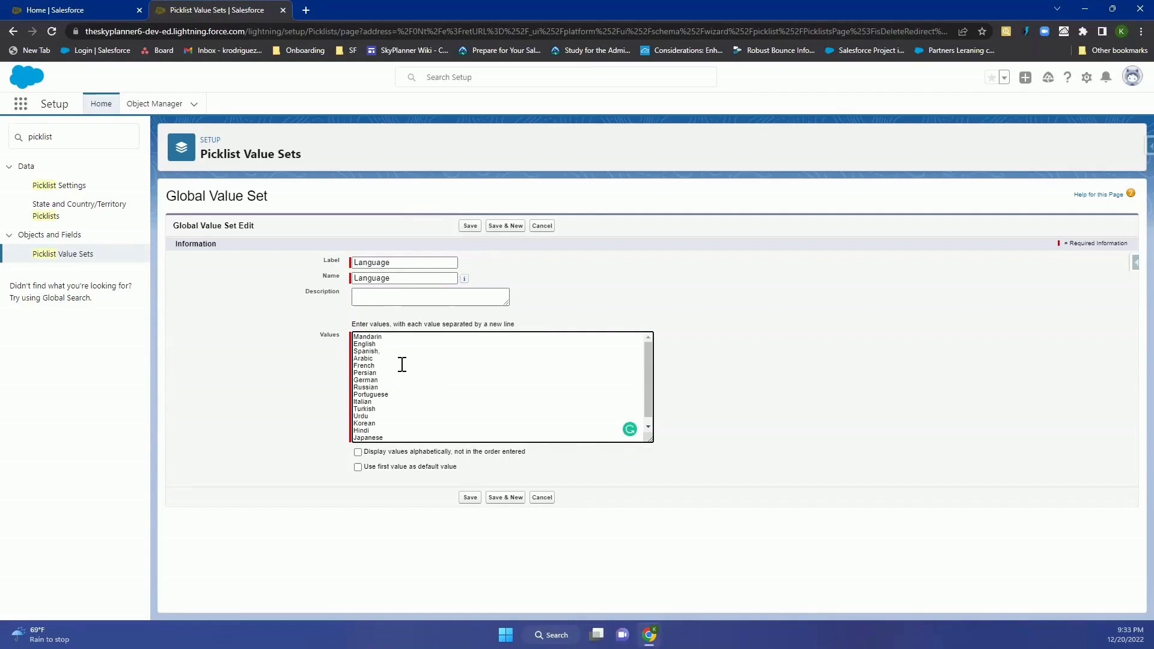
# - Set the Language values to display alphabetically instead of in entry order, and save the global value set
pyautogui.click(358, 456)
pyautogui.click(358, 452)
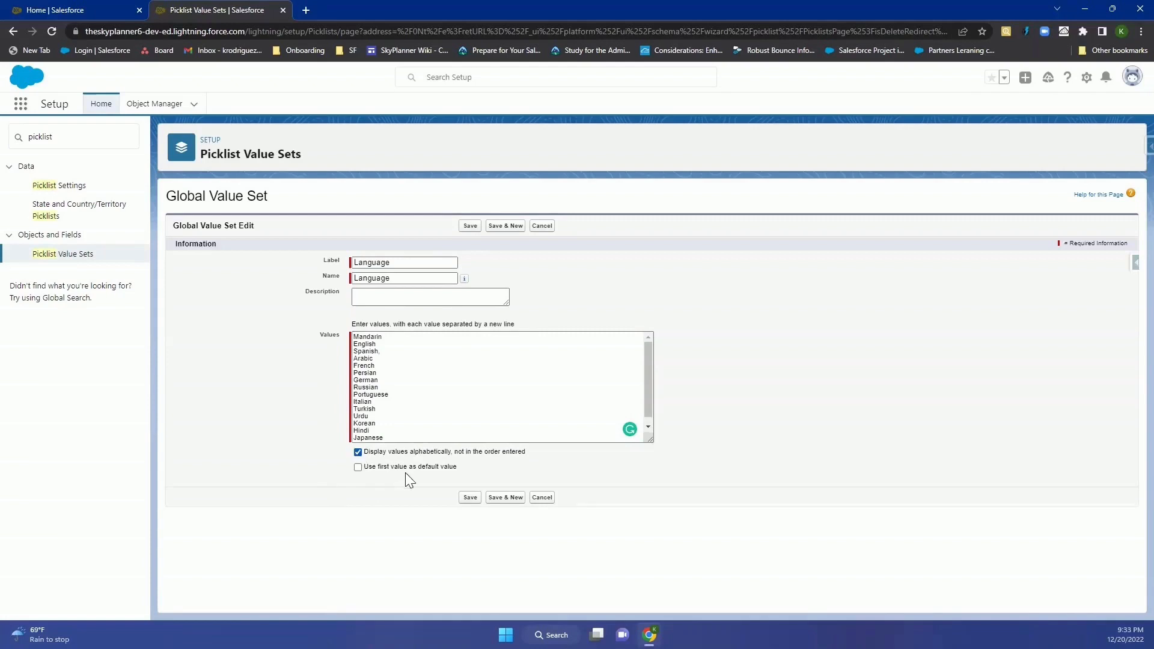
pyautogui.click(473, 497)
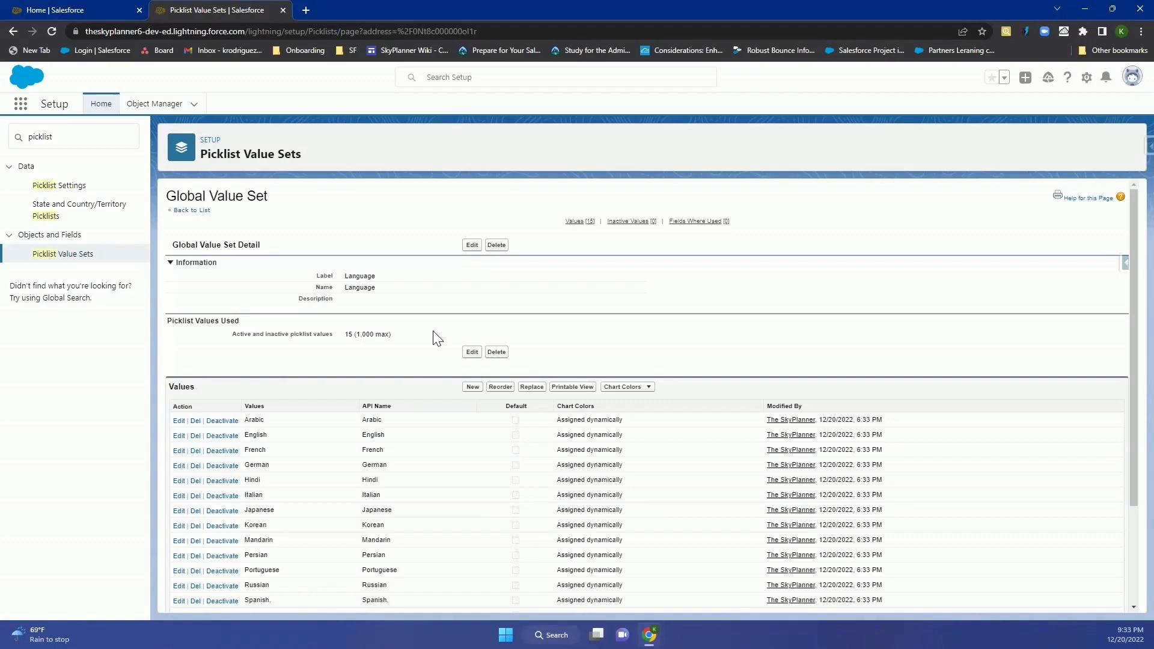
# - Start a new custom field on the Account object with Picklist as its data type
pyautogui.click(140, 111)
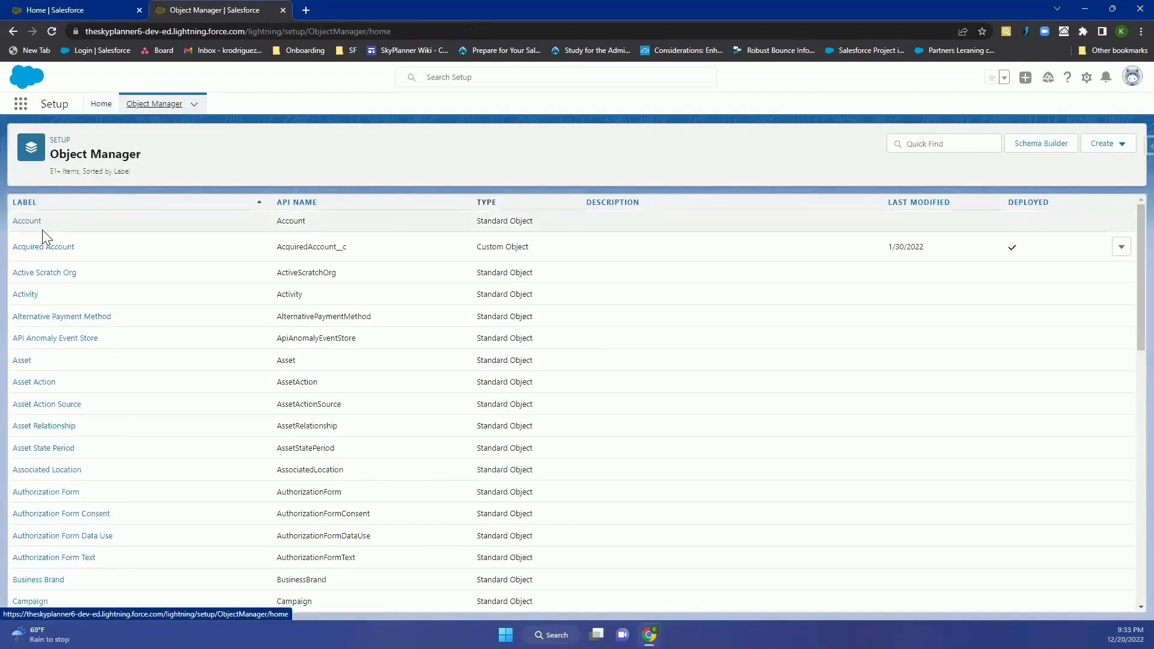
pyautogui.click(30, 221)
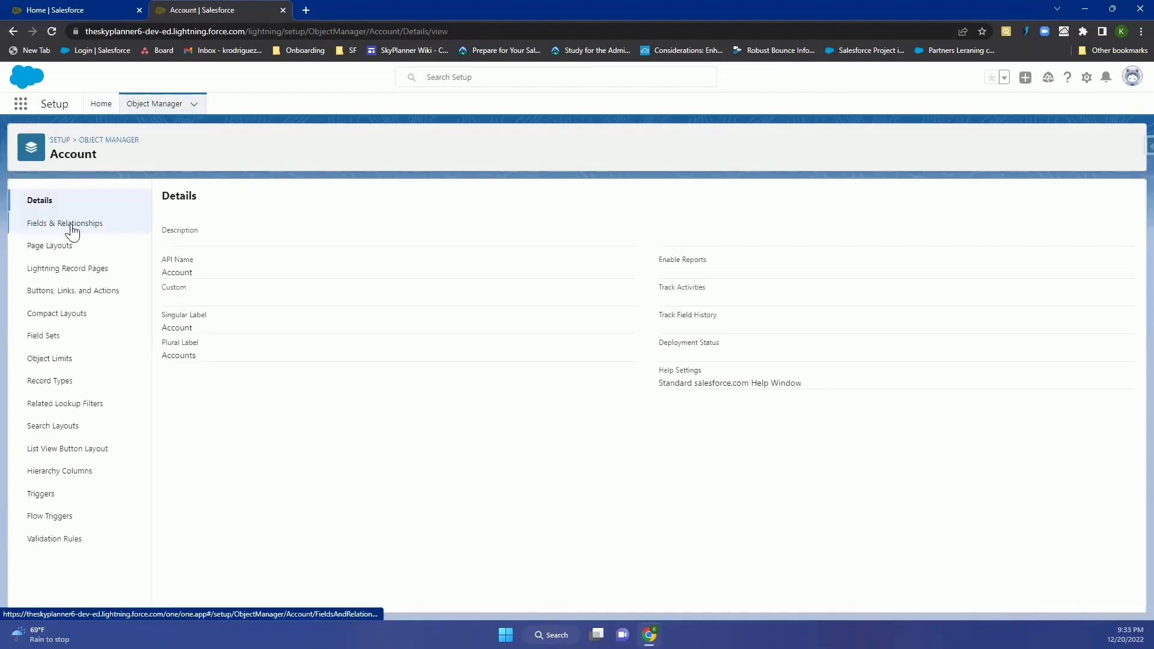
pyautogui.click(72, 229)
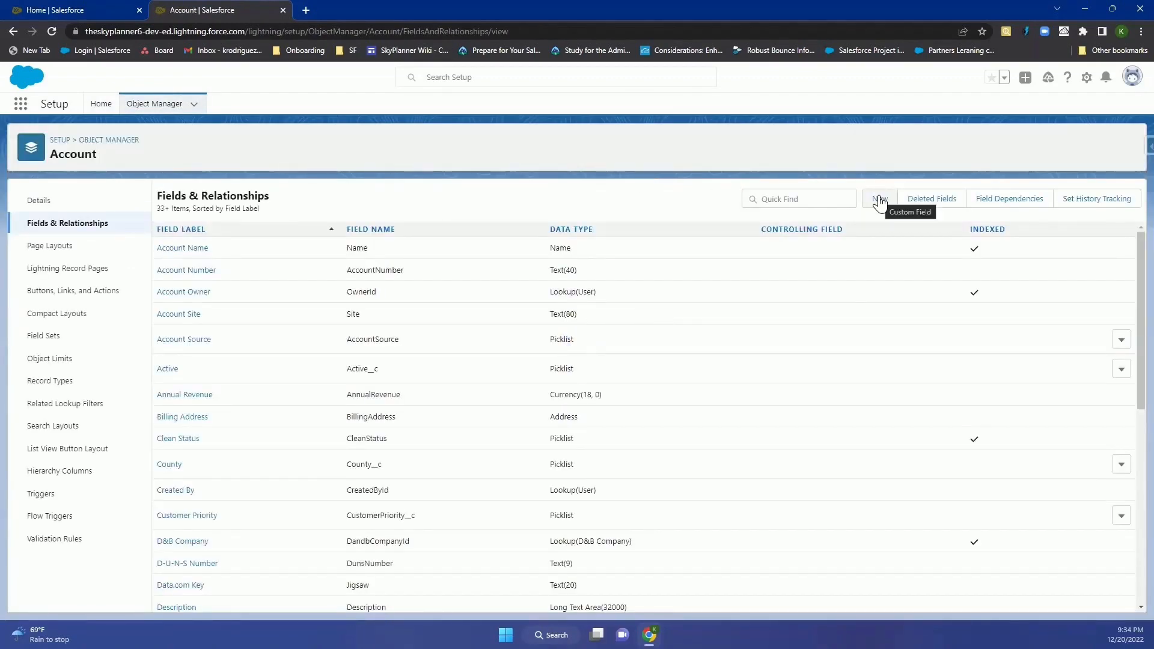
pyautogui.click(880, 199)
pyautogui.scroll(-2, 330, 479)
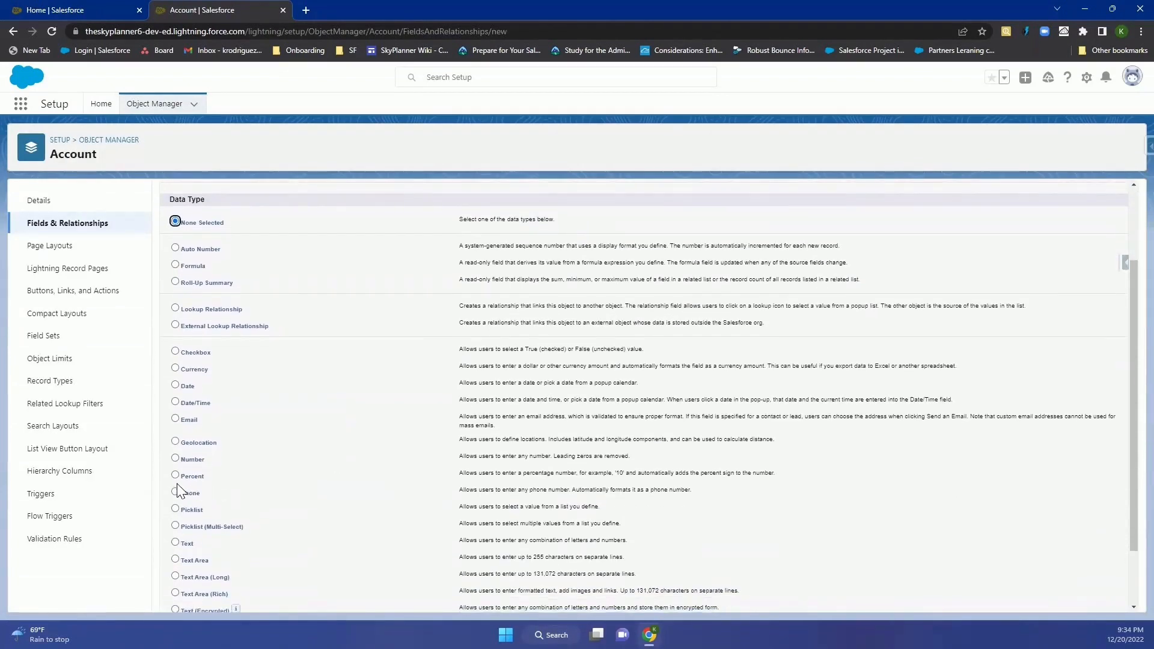
pyautogui.click(174, 509)
pyautogui.scroll(-2, 718, 456)
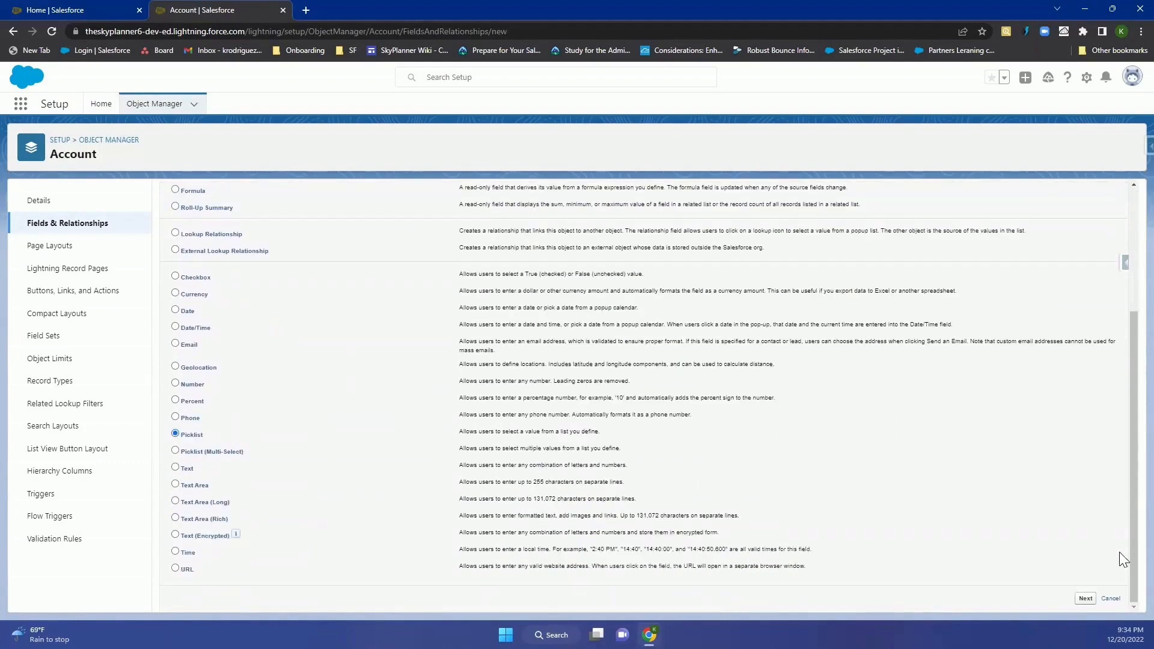
pyautogui.click(1086, 599)
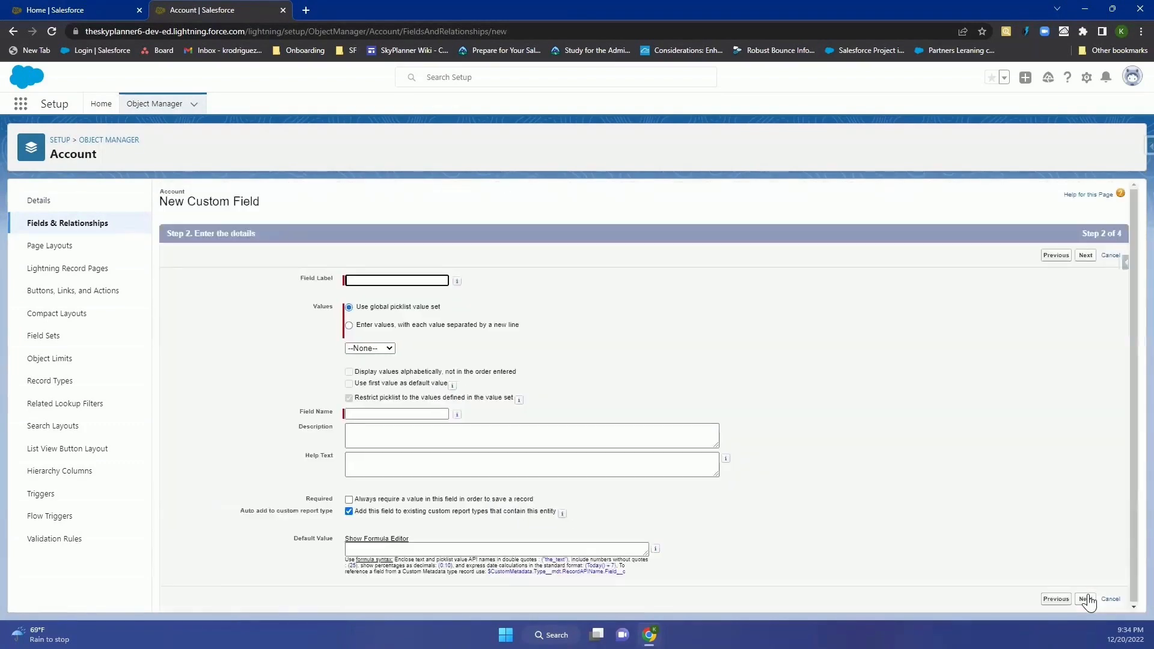
# - Label the Account field Language, base it on the Language global value set, and save it with default field-level security and page layouts
pyautogui.click(399, 279)
pyautogui.write('Language')
pyautogui.click(385, 350)
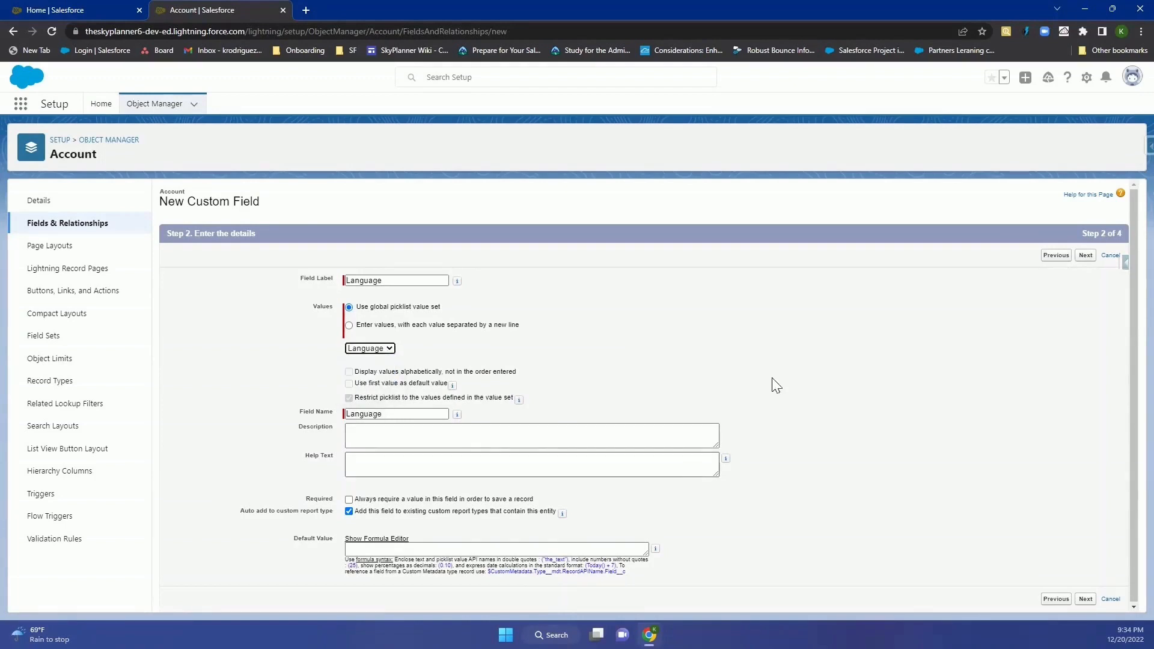
pyautogui.click(1088, 256)
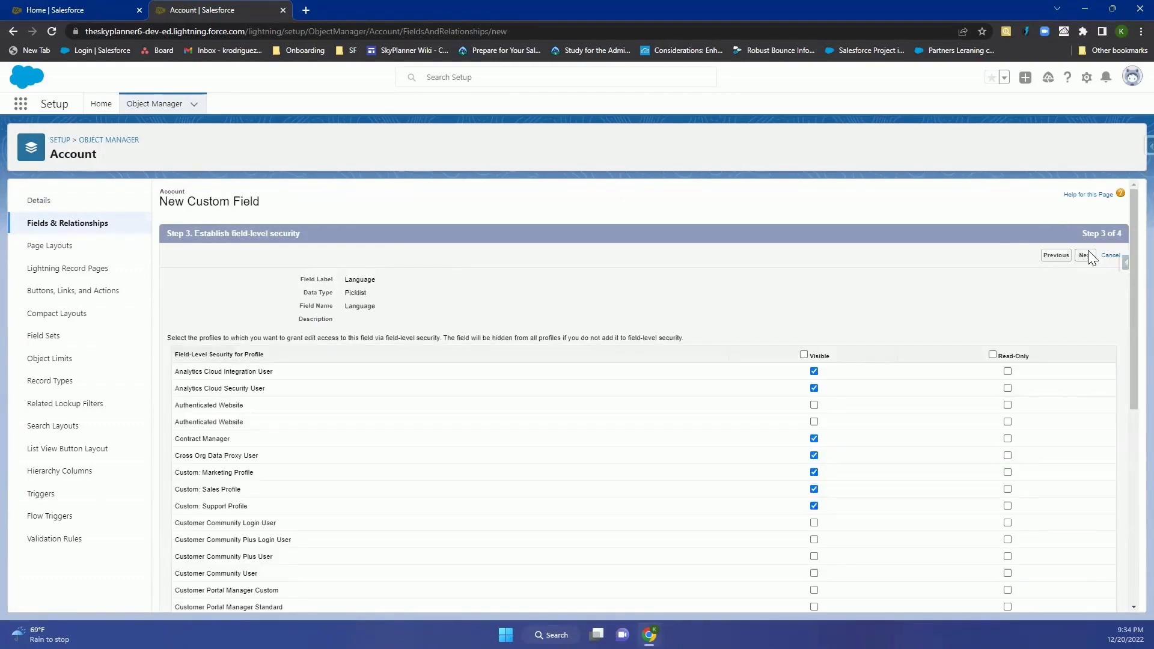
pyautogui.click(1088, 255)
pyautogui.click(1092, 256)
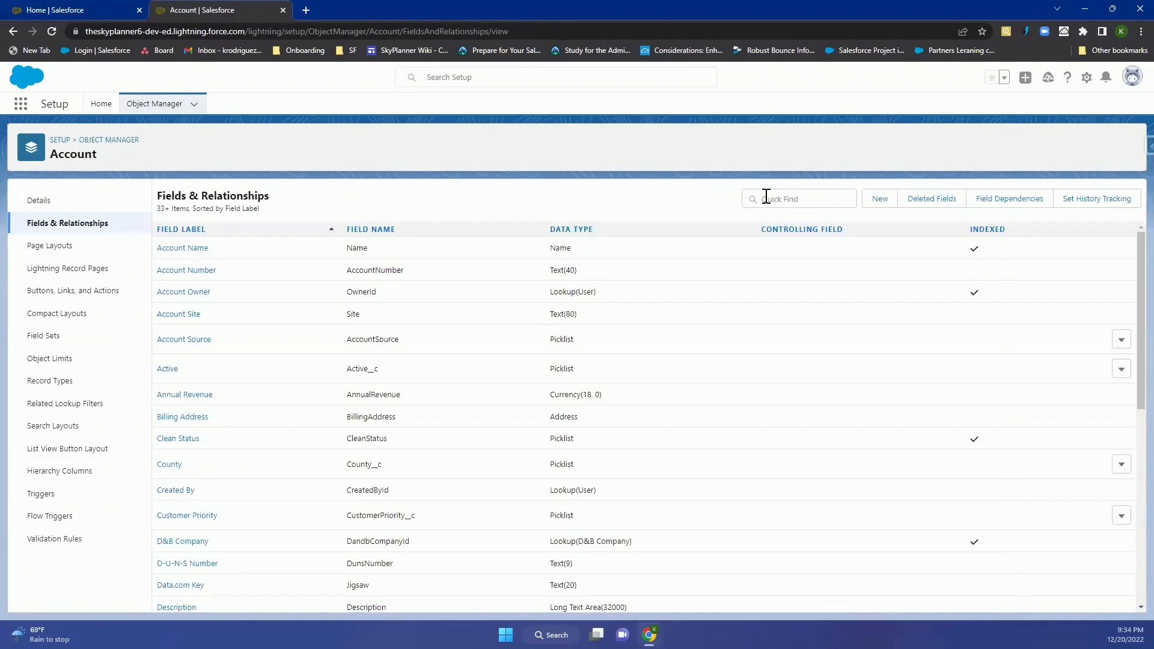
# - Search the Account fields for the Language field and examine its details and picklist values
pyautogui.click(767, 198)
pyautogui.write('langu')
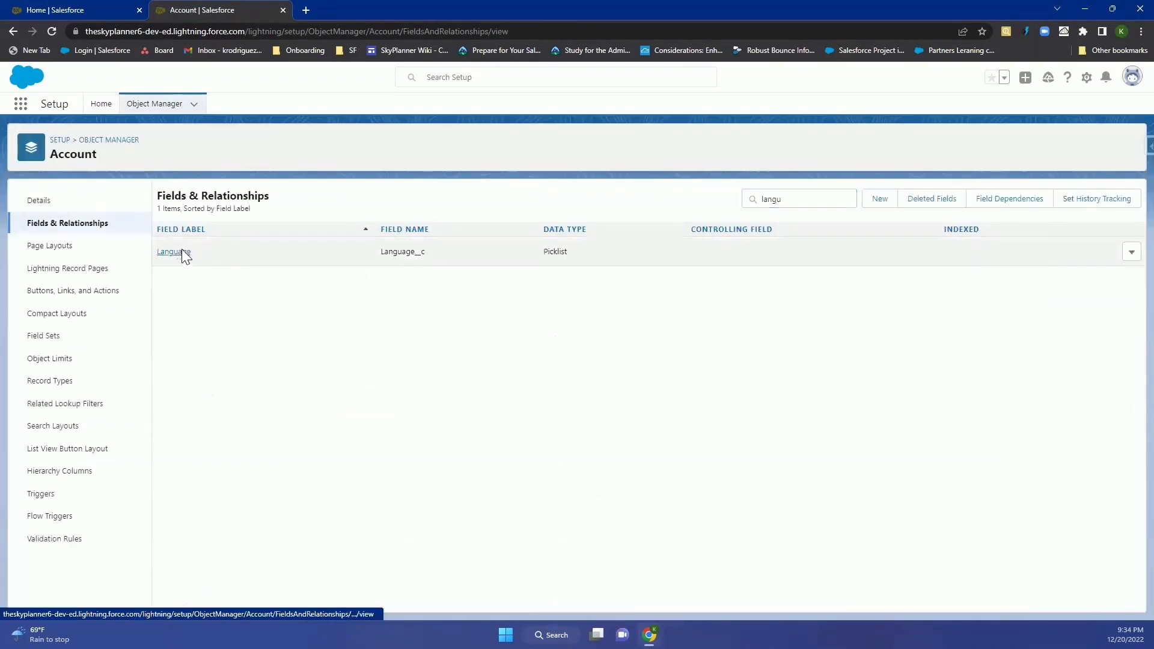
pyautogui.click(181, 253)
pyautogui.scroll(-3, 489, 463)
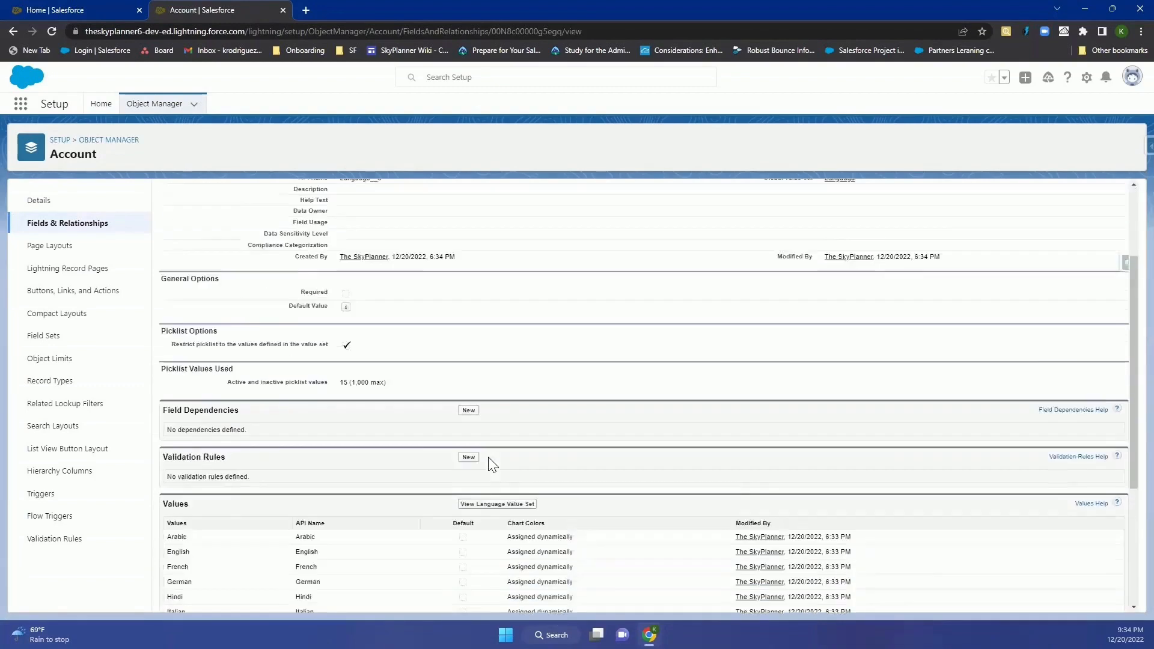
pyautogui.scroll(-3, 489, 463)
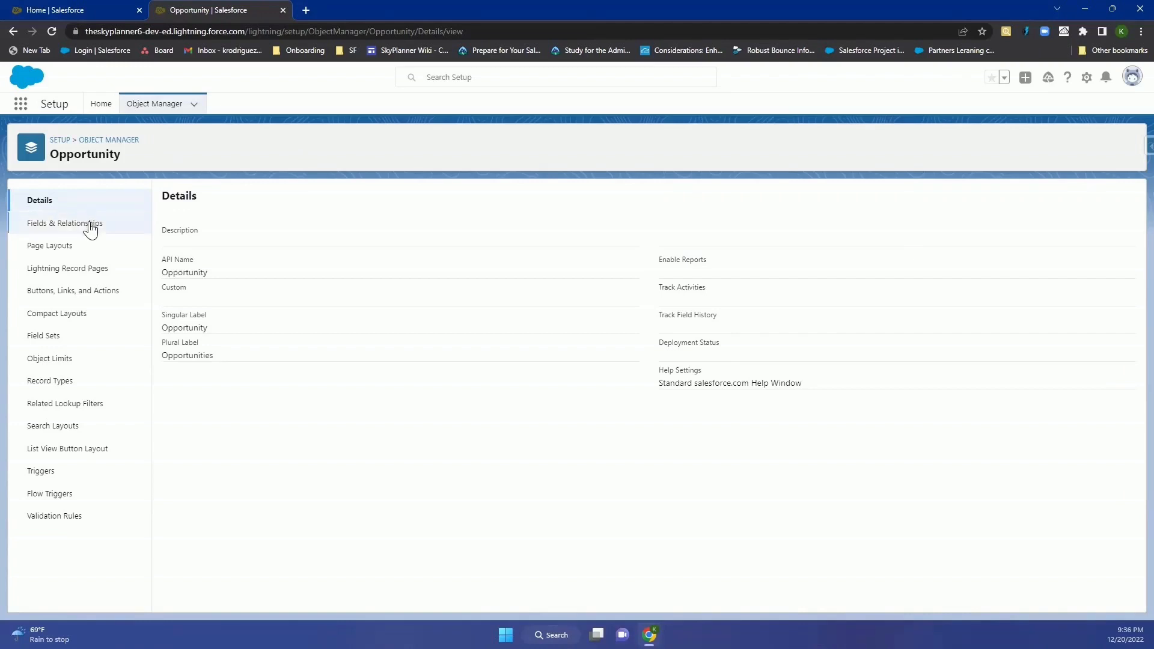
# - Create a picklist field labelled Language on the Opportunity object from the Language global value set, keeping the default security and page layouts
pyautogui.click(65, 223)
pyautogui.click(889, 198)
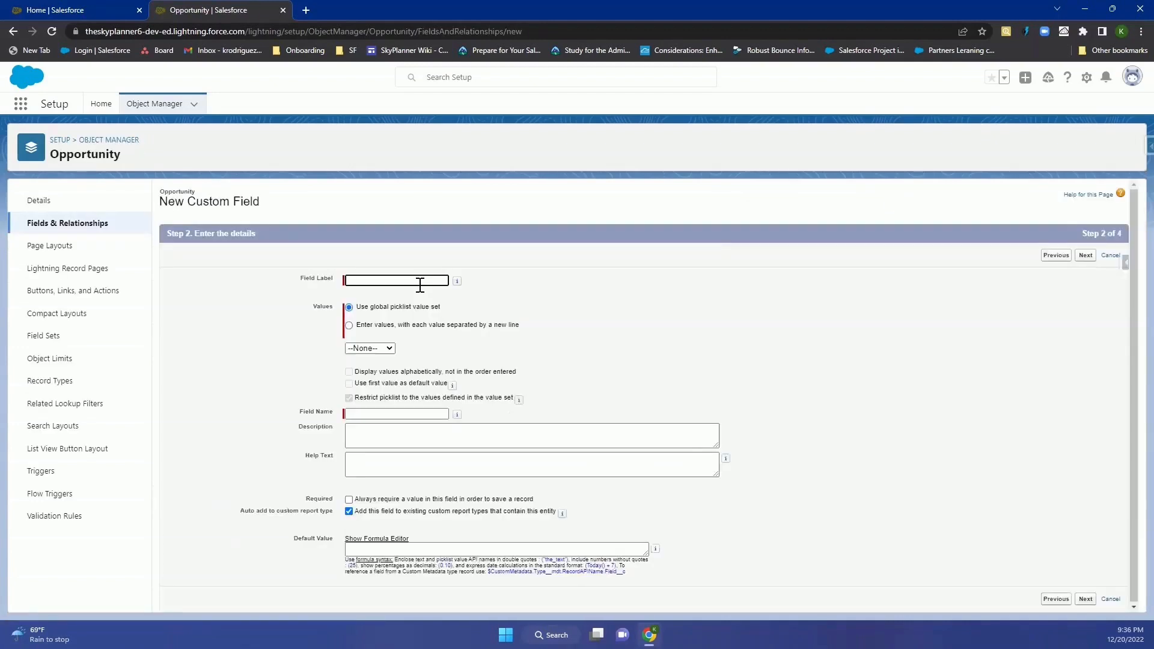
pyautogui.write('Language')
pyautogui.click(351, 282)
pyautogui.click(367, 349)
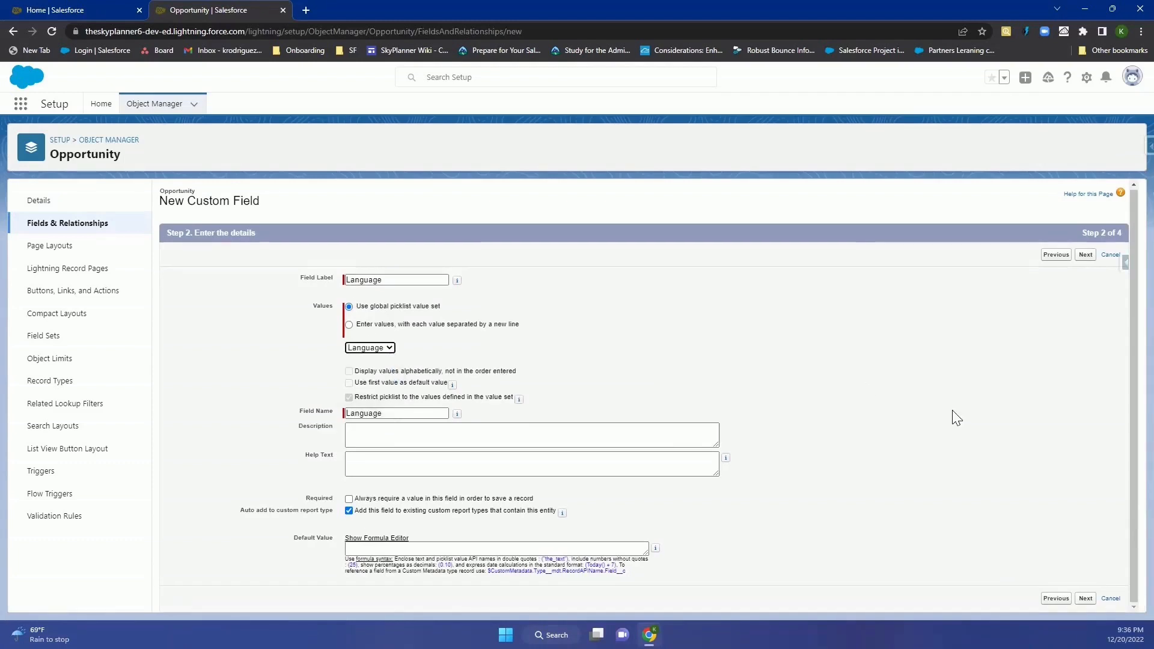
pyautogui.click(1086, 256)
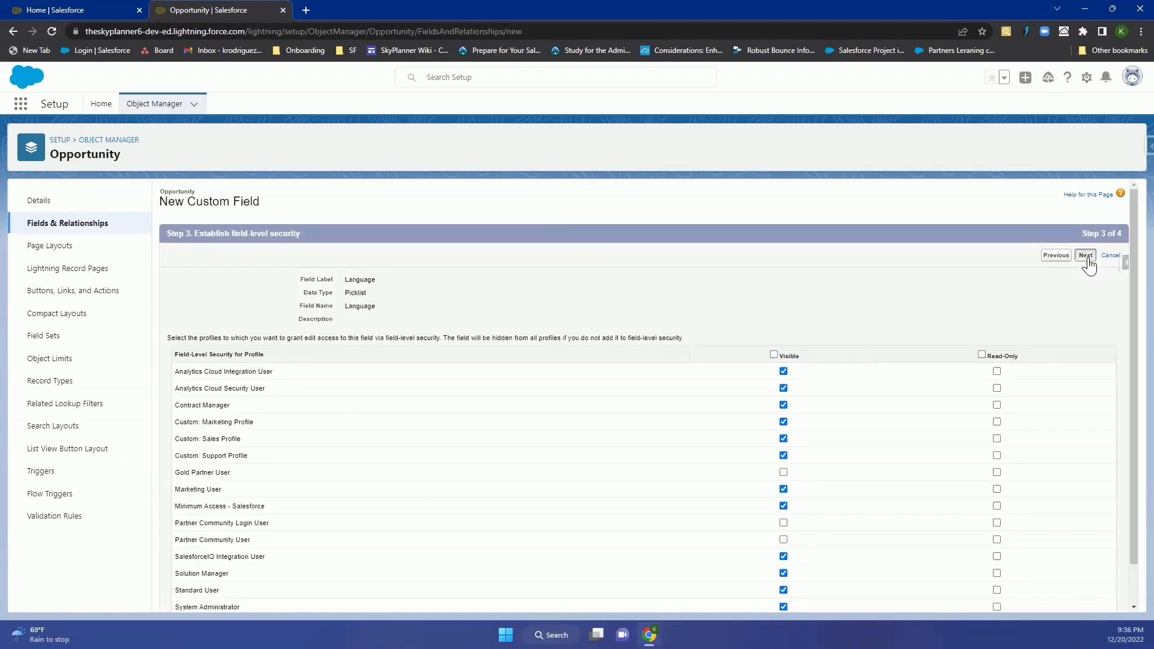
pyautogui.click(1087, 256)
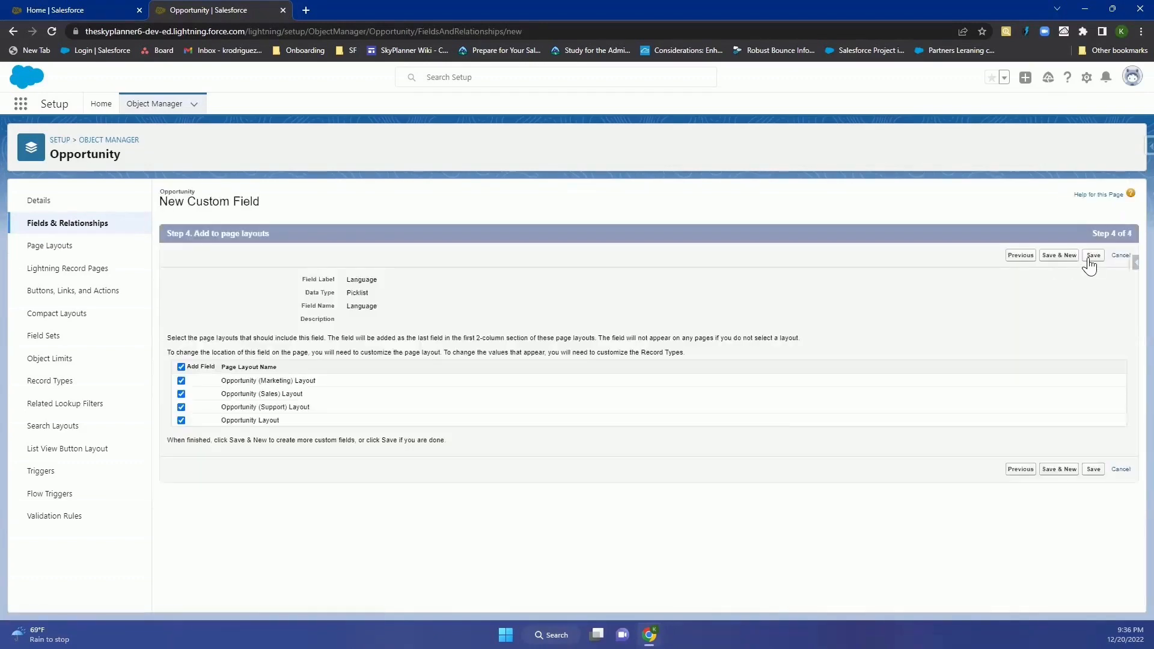
pyautogui.click(1094, 256)
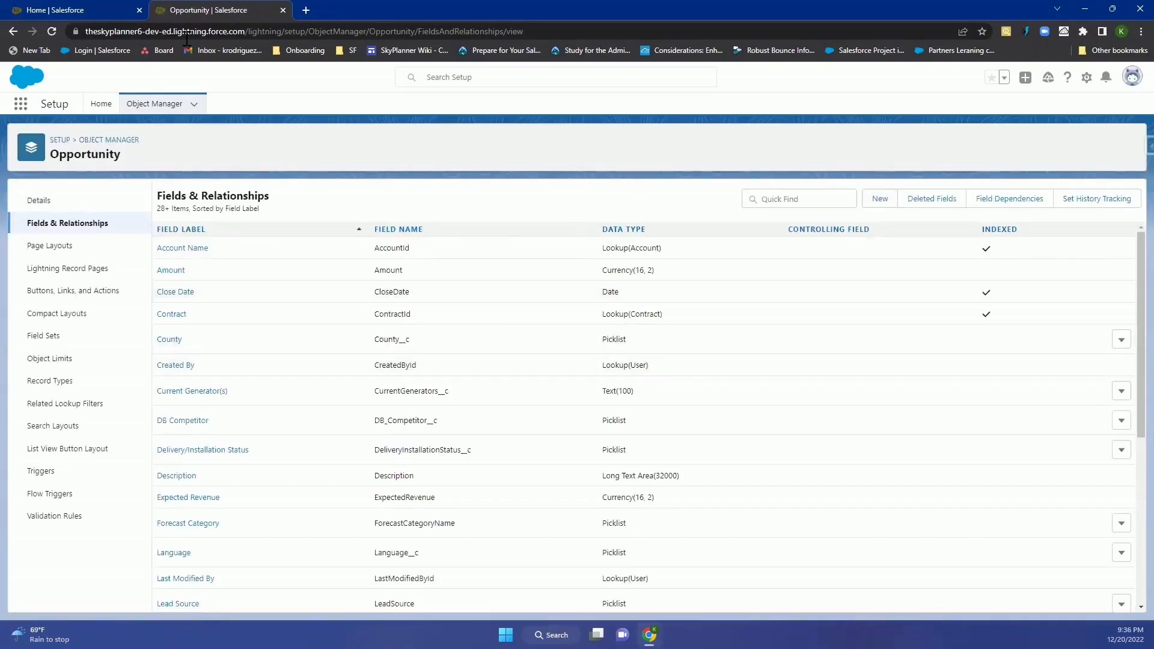
# - Open the Acme account record in the Sales app and view the choices of its Language picklist
pyautogui.click(112, 12)
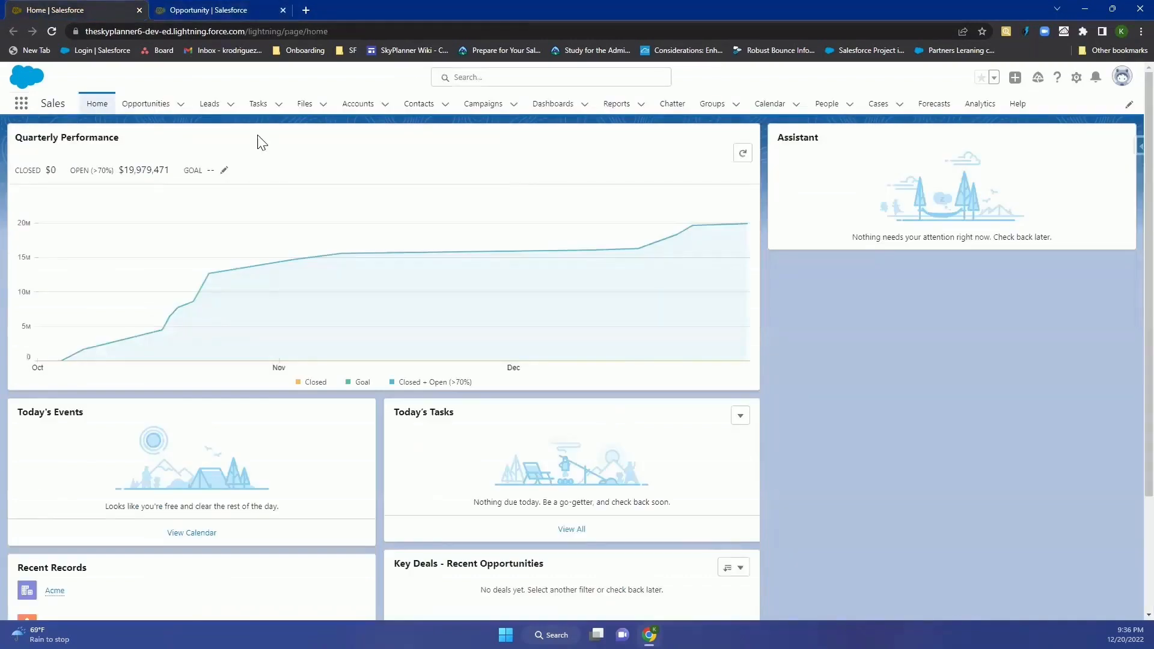
pyautogui.click(148, 105)
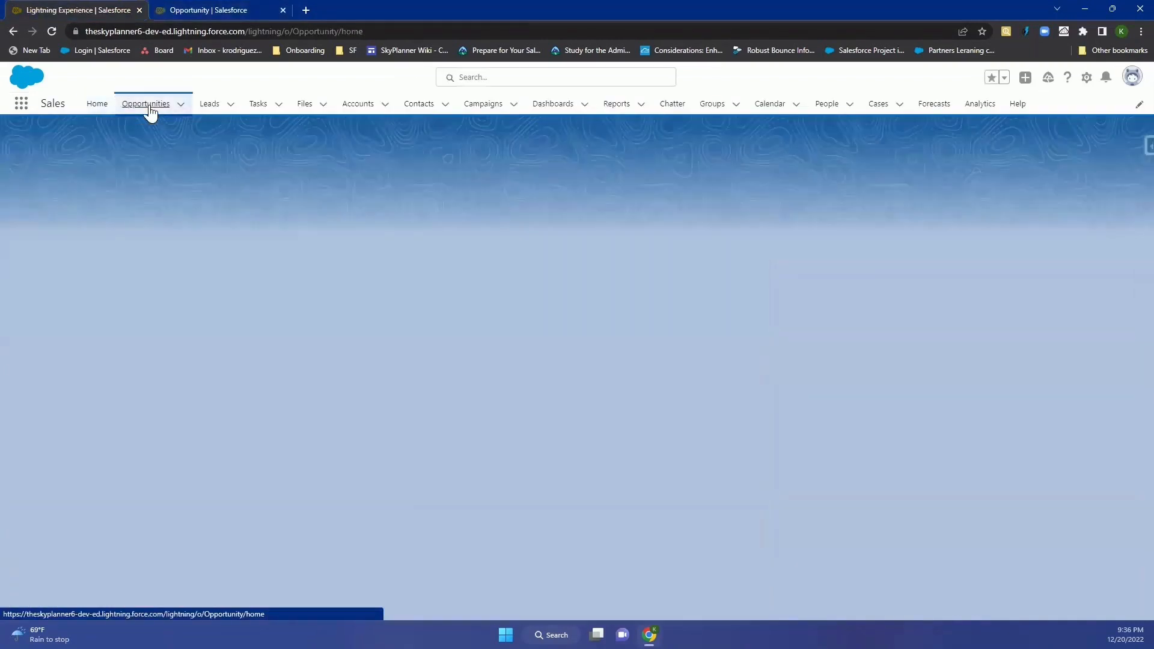
pyautogui.click(343, 108)
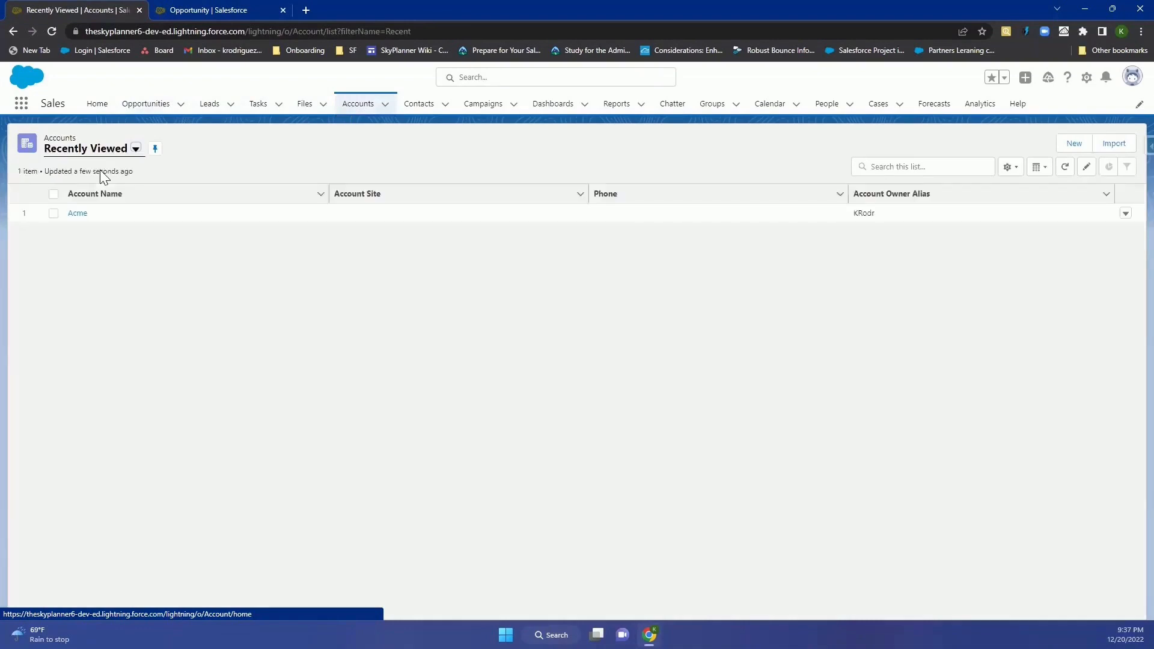
pyautogui.click(79, 215)
pyautogui.scroll(-1, 401, 327)
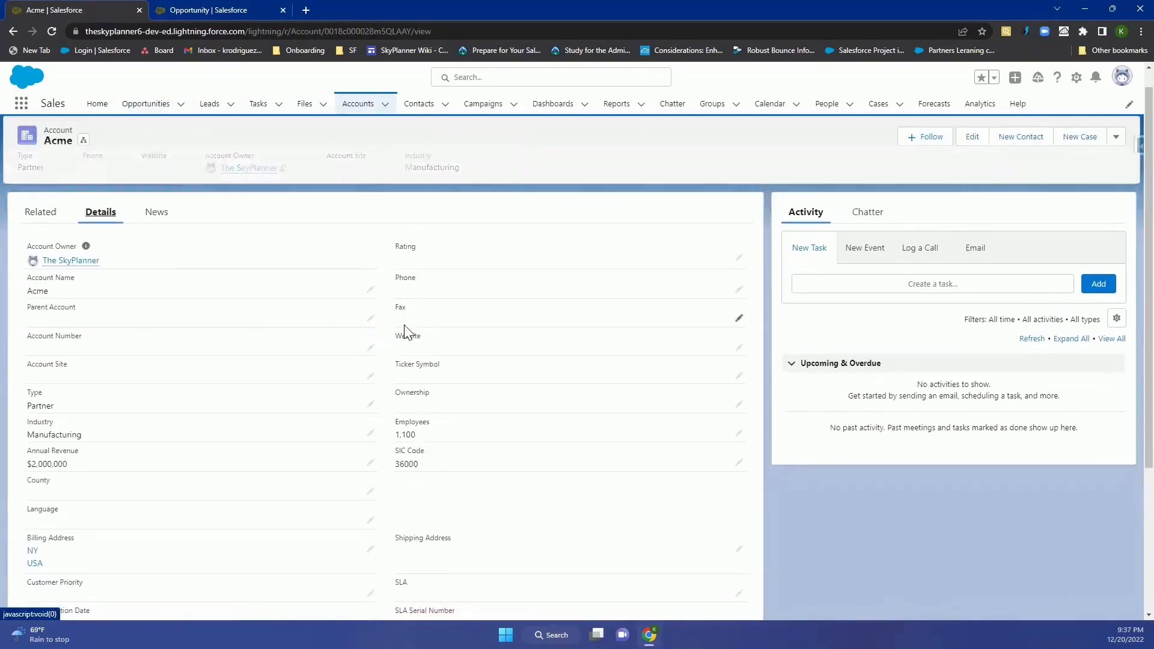
pyautogui.click(371, 519)
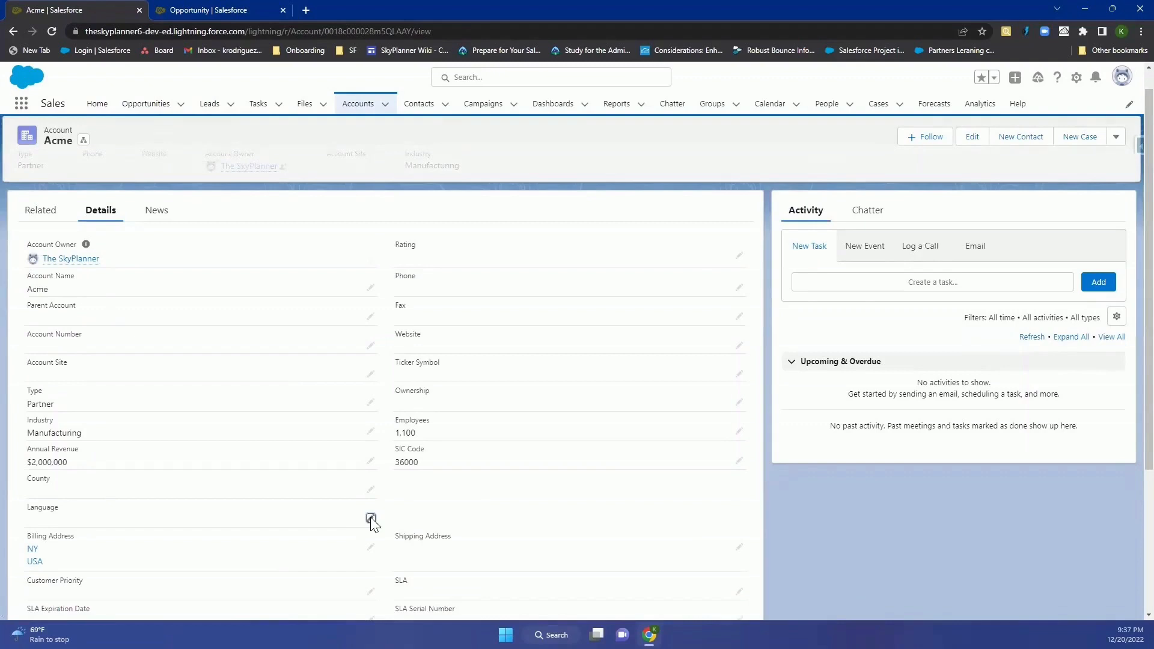
pyautogui.click(227, 528)
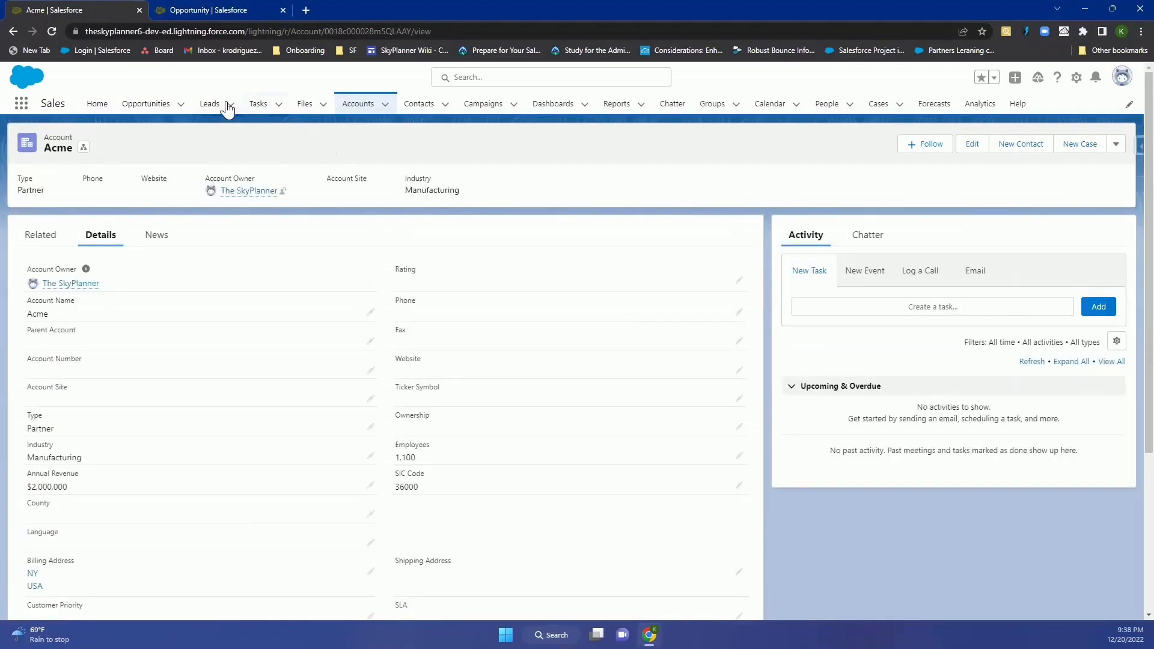
# - Open the recently viewed lead and examine its detail fields, including County
pyautogui.click(208, 106)
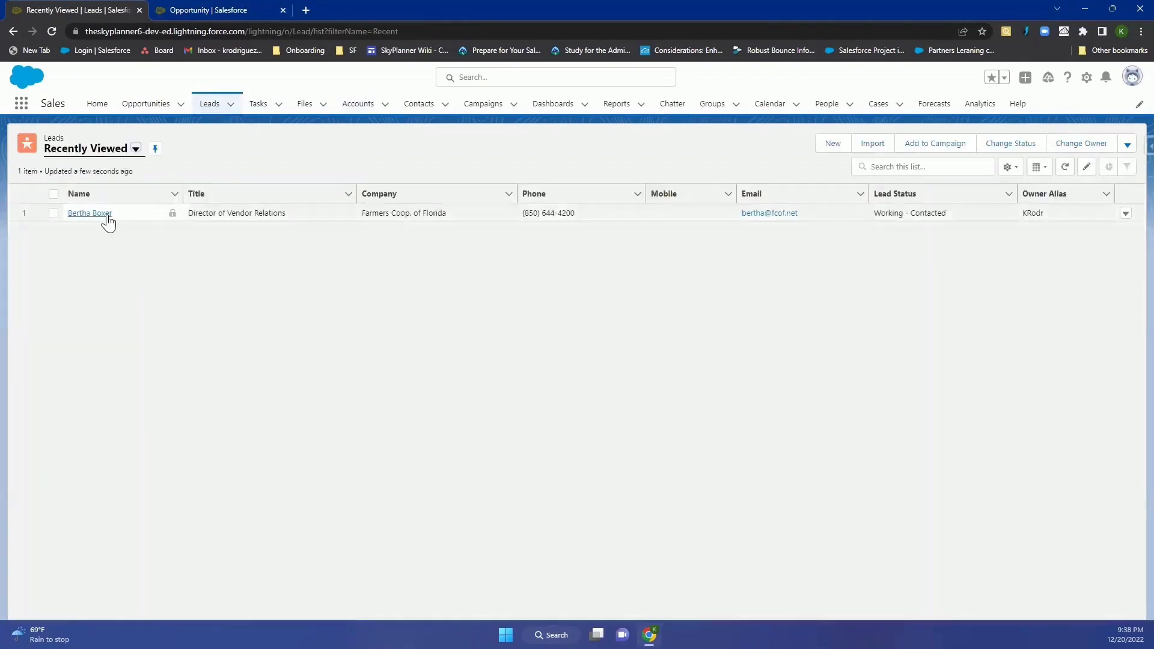
pyautogui.click(107, 216)
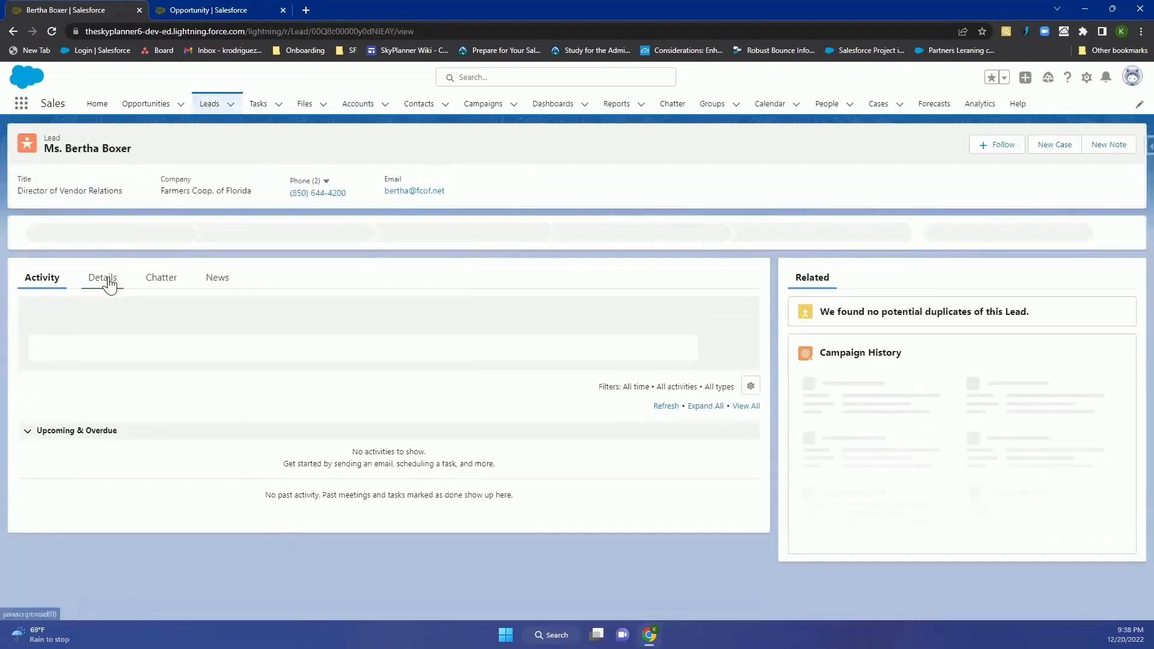
pyautogui.click(102, 280)
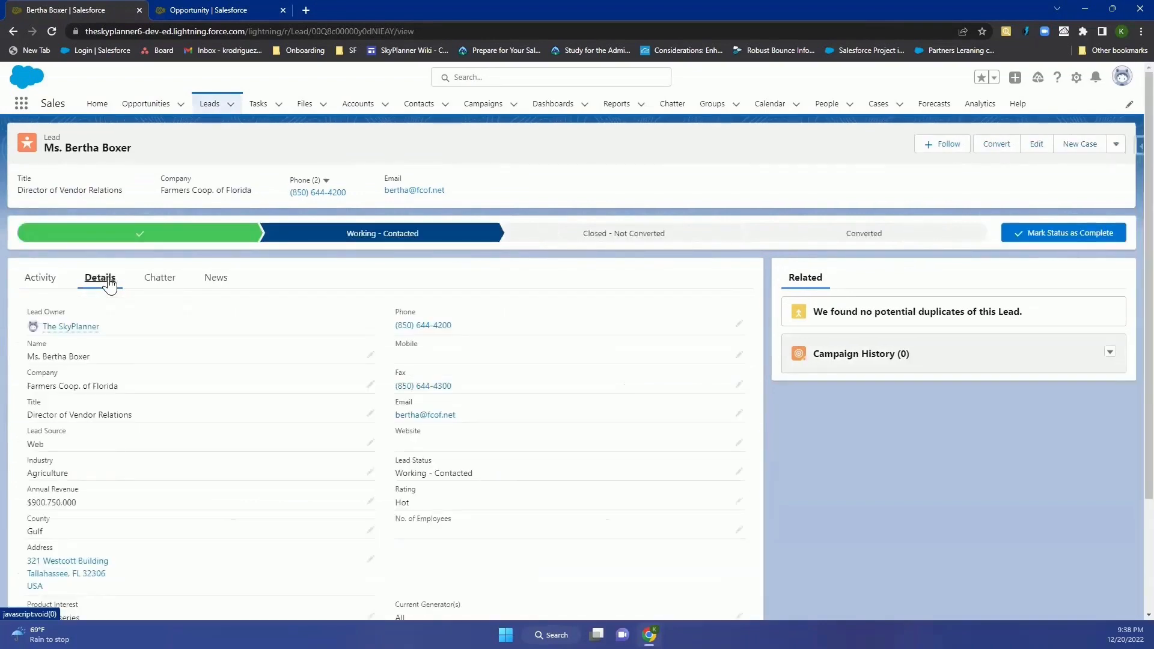
pyautogui.scroll(-1, 782, 511)
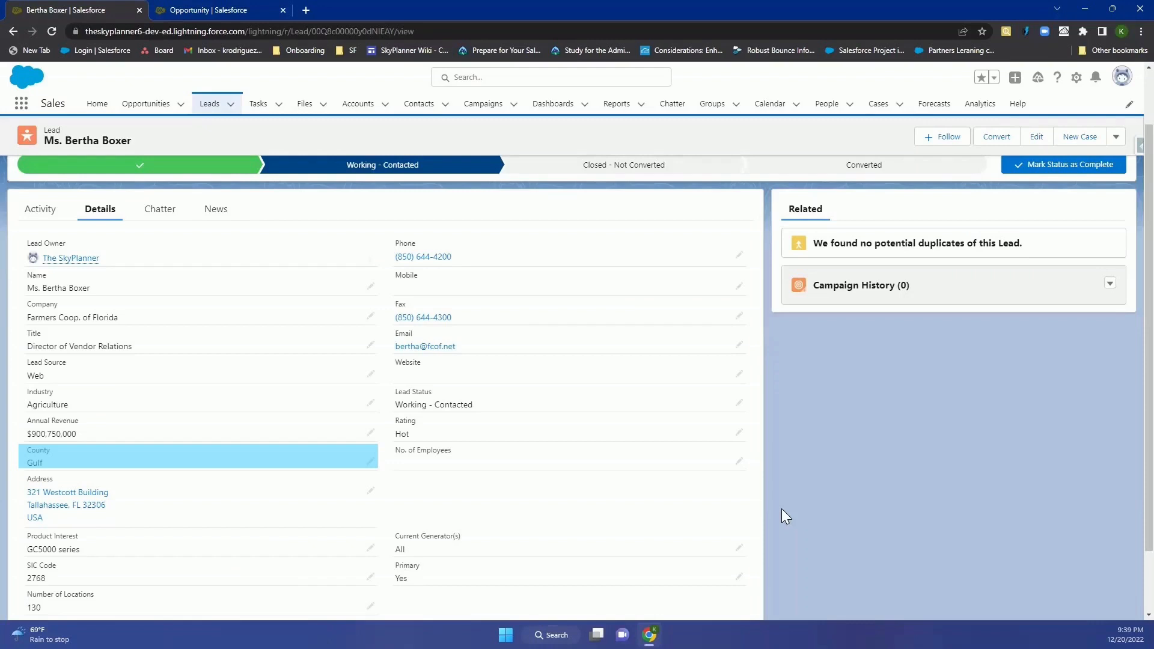
# - Try to convert the lead into a new account, contact and opportunity with the converted status Closed - Converted
pyautogui.click(991, 151)
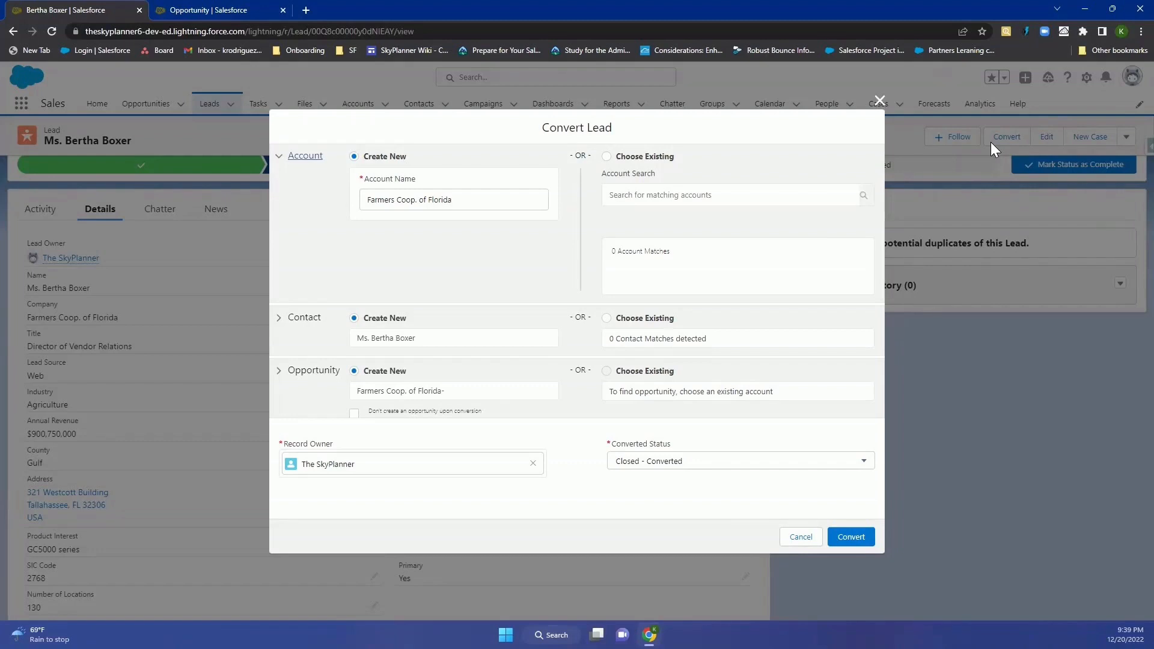
pyautogui.click(860, 543)
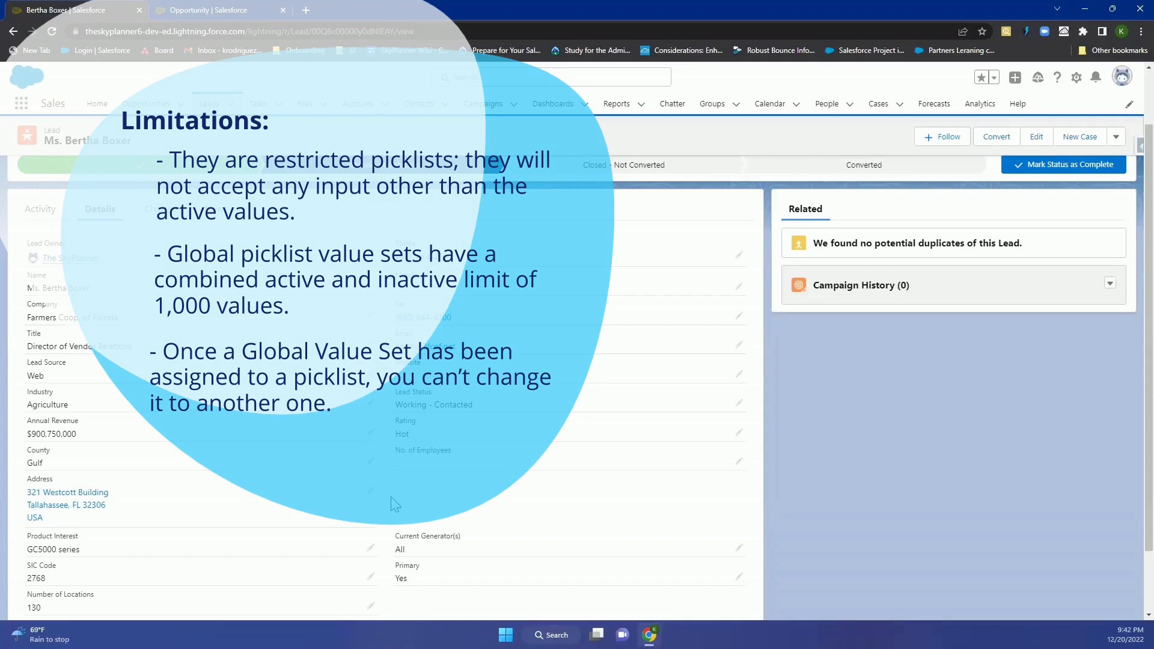
pyautogui.scroll(-1, 767, 389)
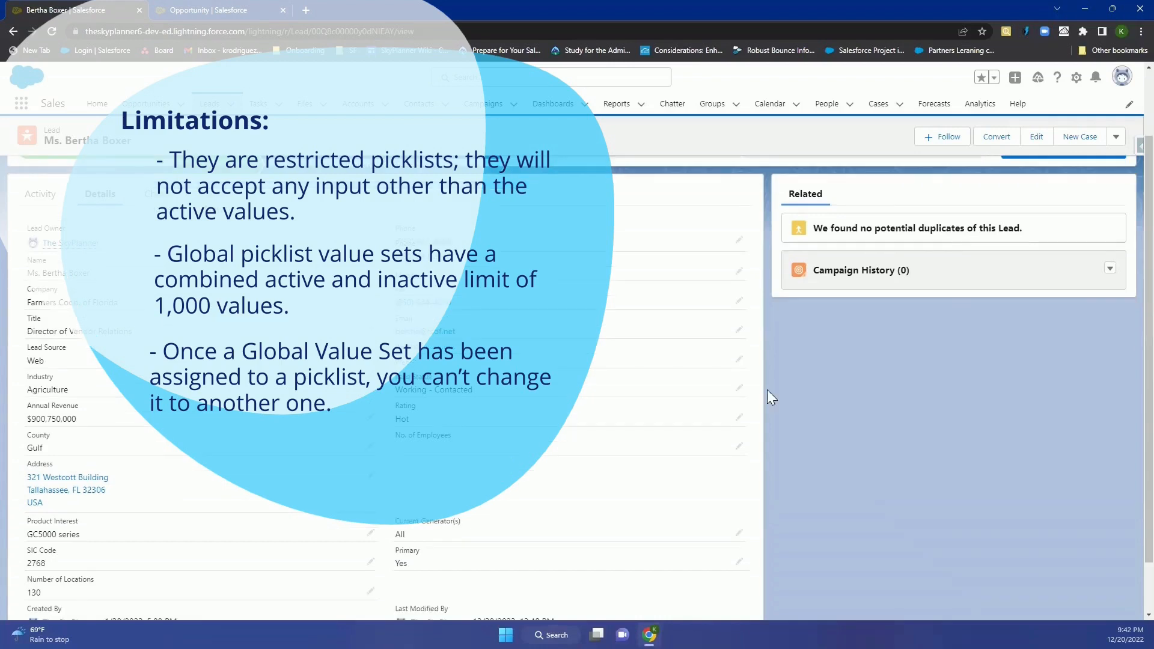